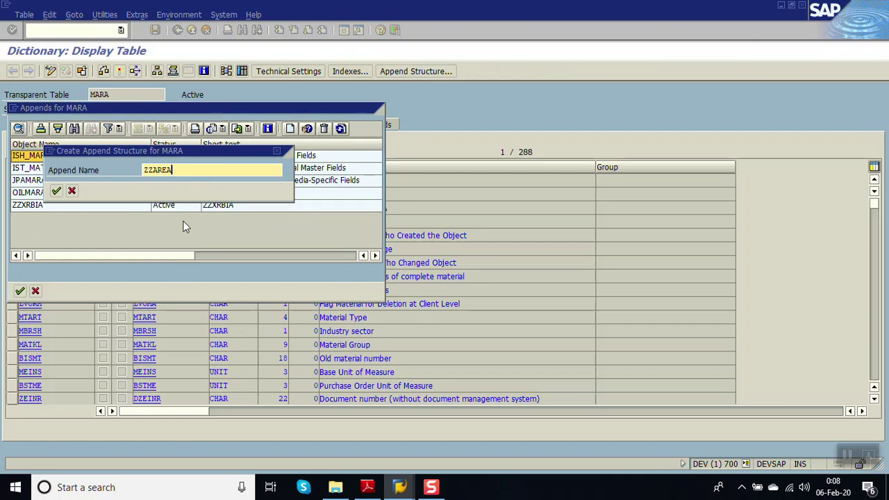
Step: Create the append structure ZZAREA for table MARA and enter "rera areas" as its short description
drag(205, 172, 70, 175)
click(69, 175)
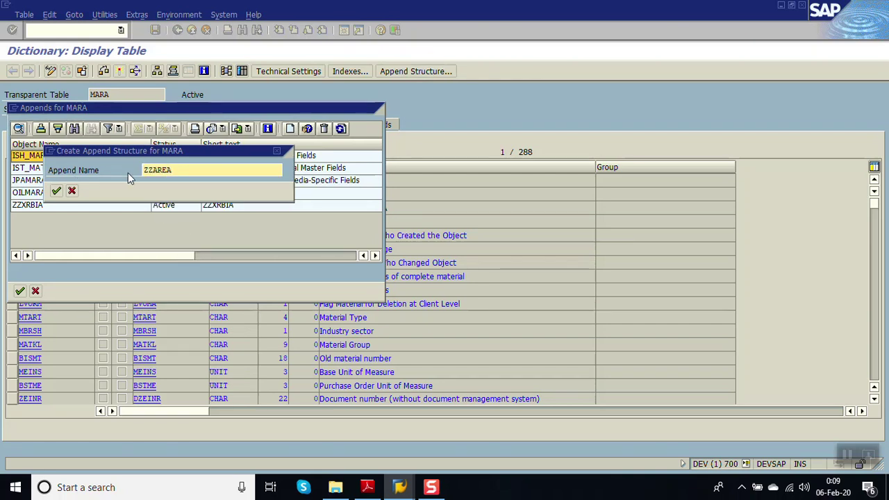
click(57, 192)
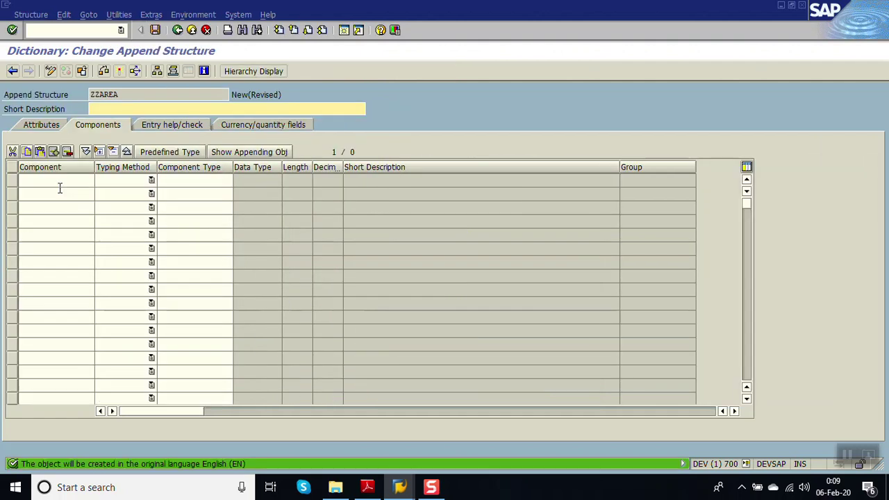
text(rera ar)
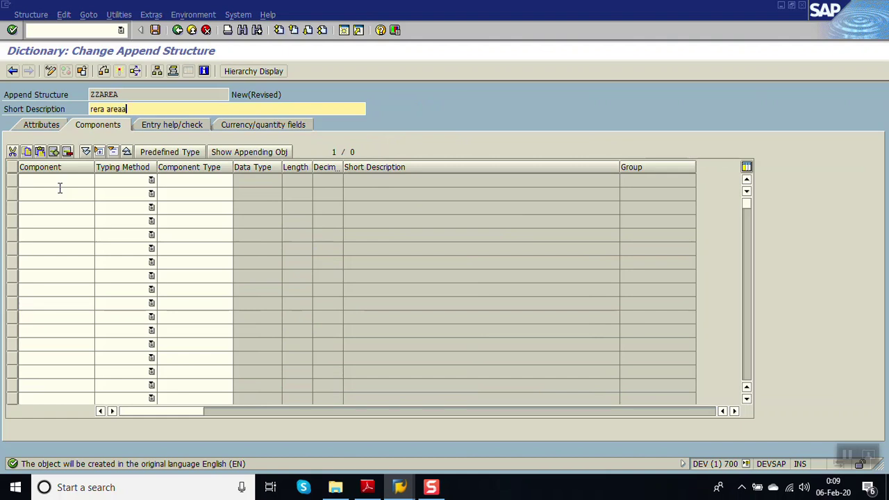
text(eaa)
key(BackSpace)
text(s)
key(Return)
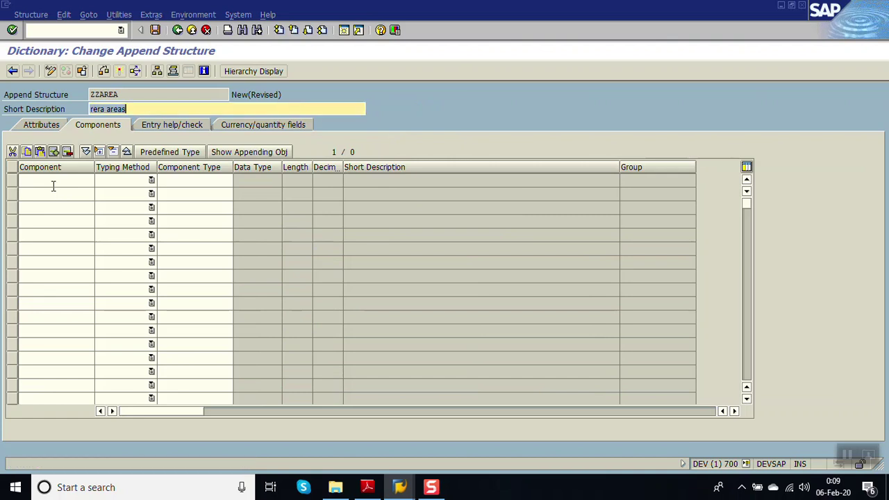
Step: Add the component ZZCARPET with component type MENGE_D in the first row of the append structure
click(51, 183)
text(z)
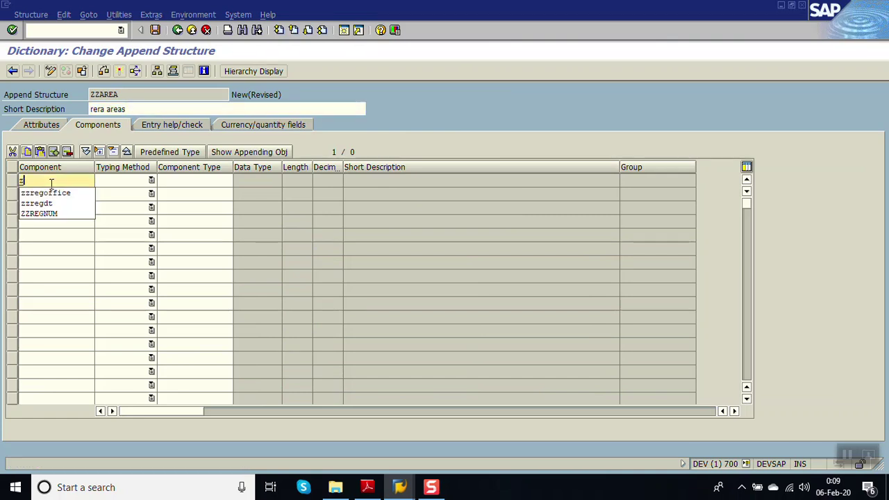
text(z)
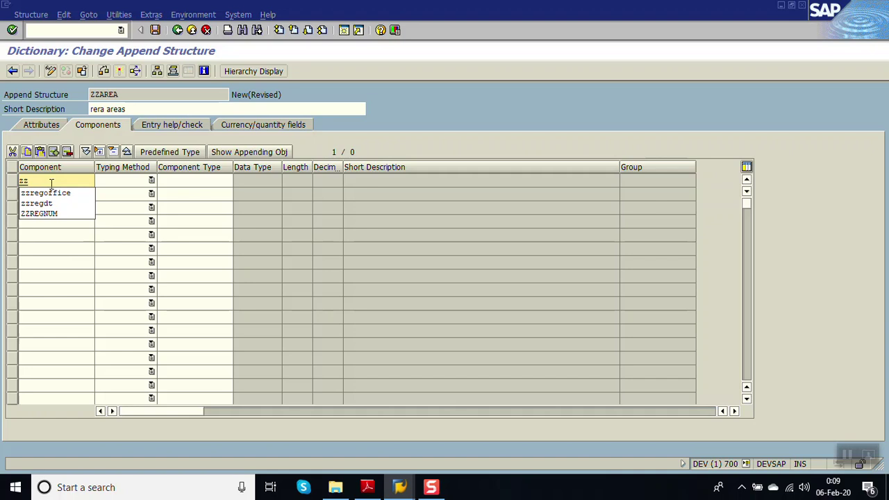
text(carpet)
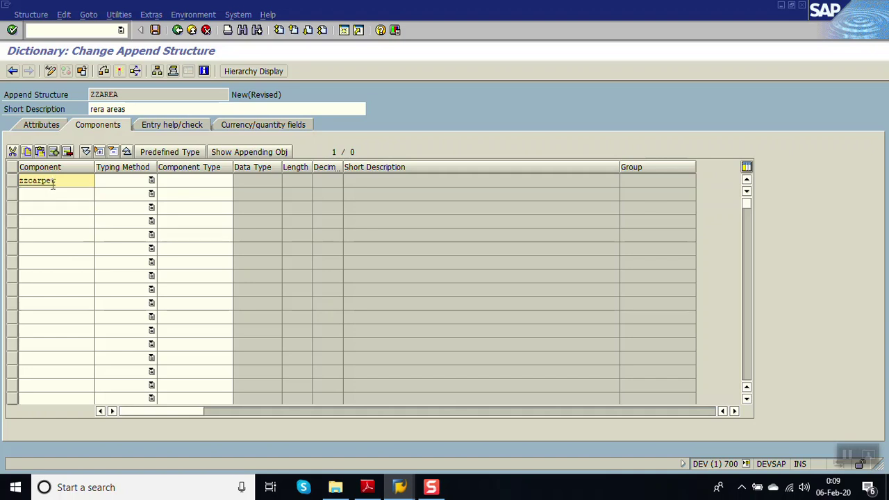
click(188, 182)
text(m)
click(188, 193)
key(Return)
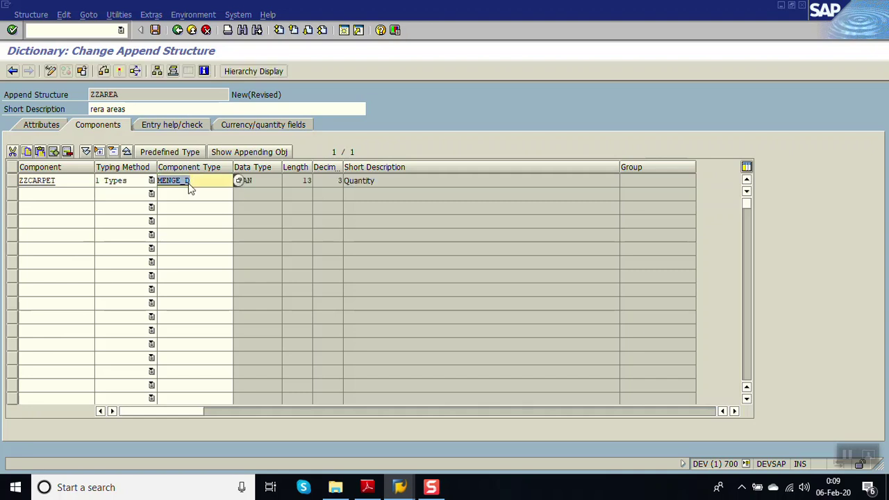
Step: Add a second component, ZZSALEABLE, with component type MENGE_D below ZZCARPET
click(48, 199)
text(zz)
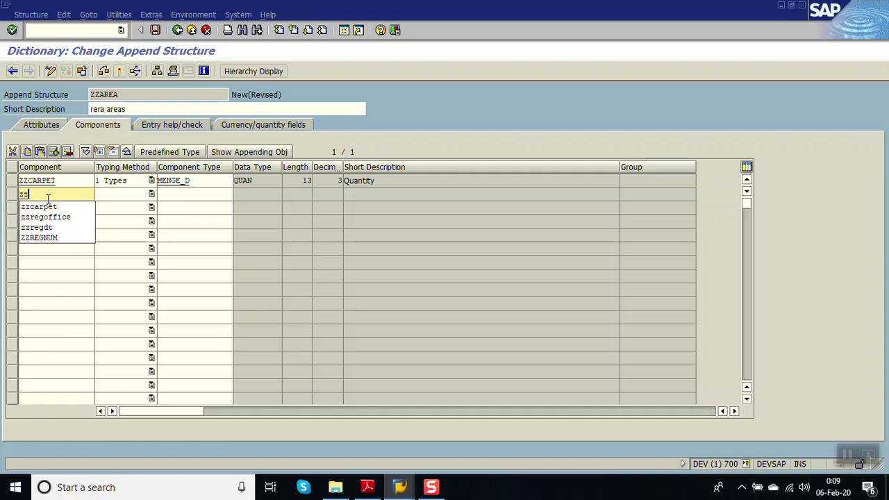
text(saleable)
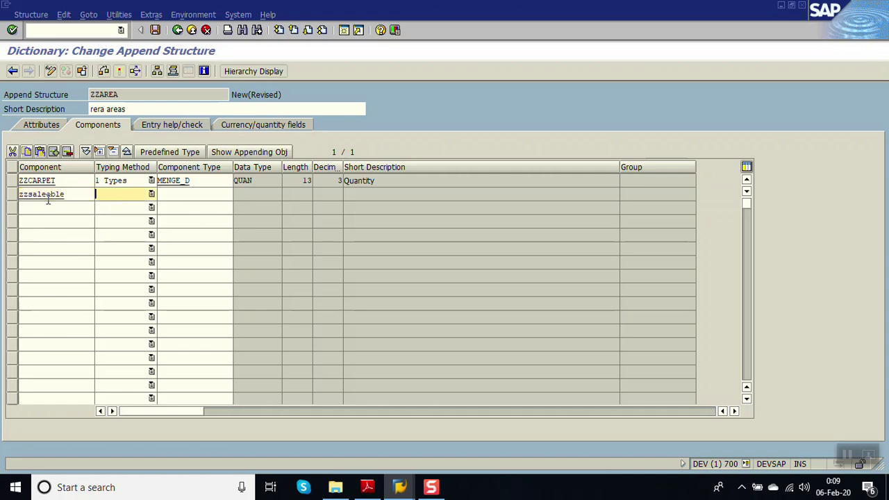
key(Down)
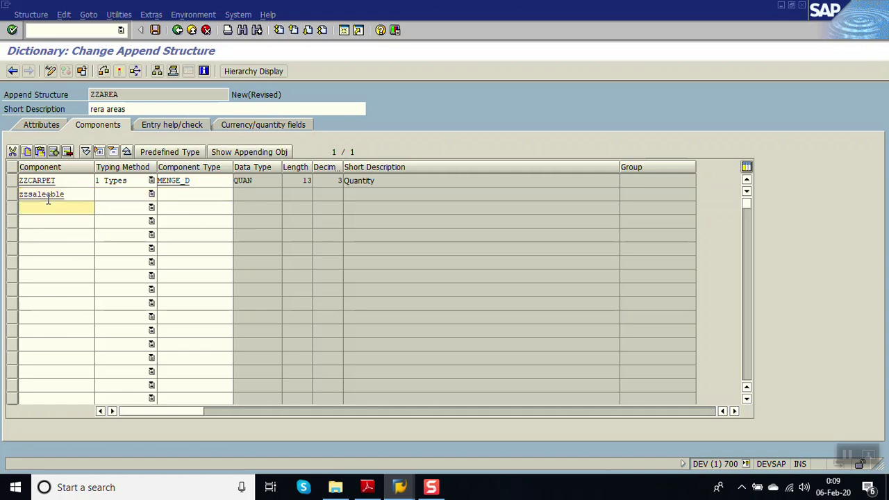
click(172, 195)
key(Down)
key(Return)
key(Return)
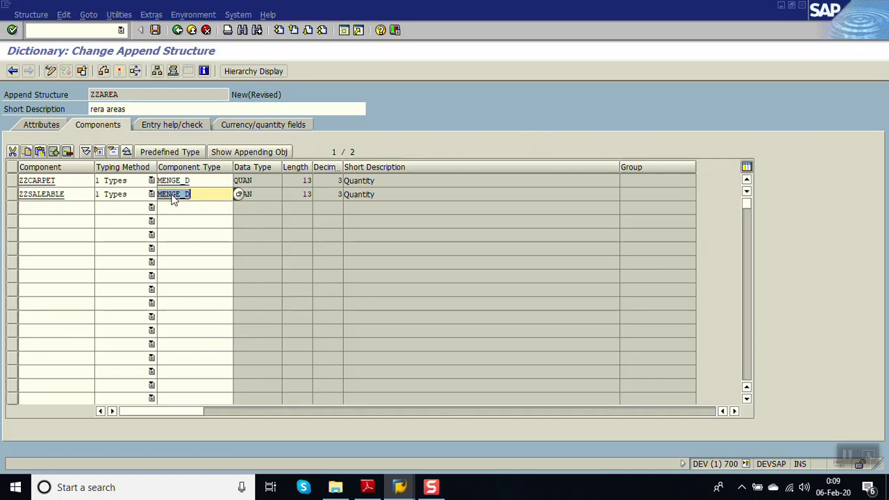
Step: Assign reference table EKPO and reference field MEINS to the quantity field ZZCARPET
click(287, 127)
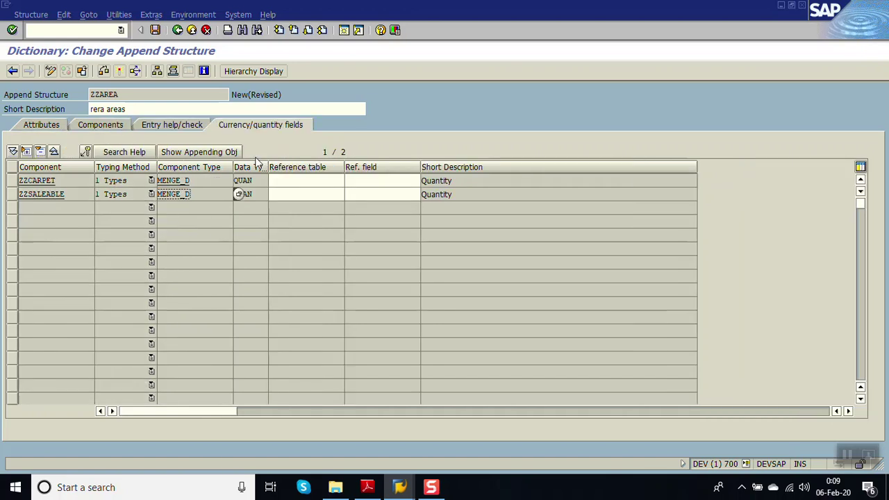
click(286, 179)
key(Down)
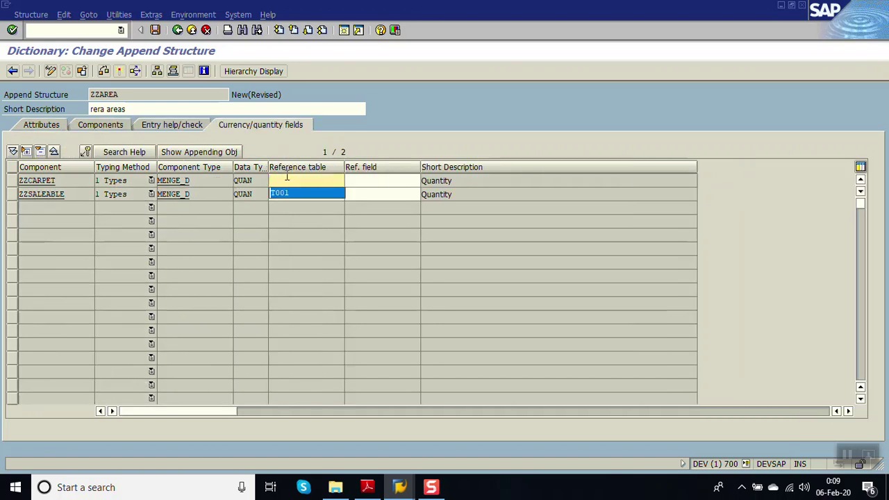
text(ekpo)
key(Tab)
text(meins)
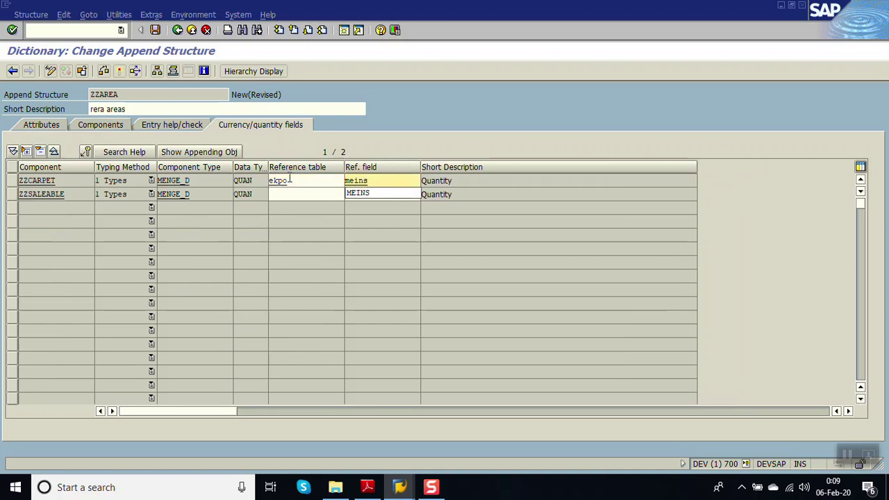
click(351, 194)
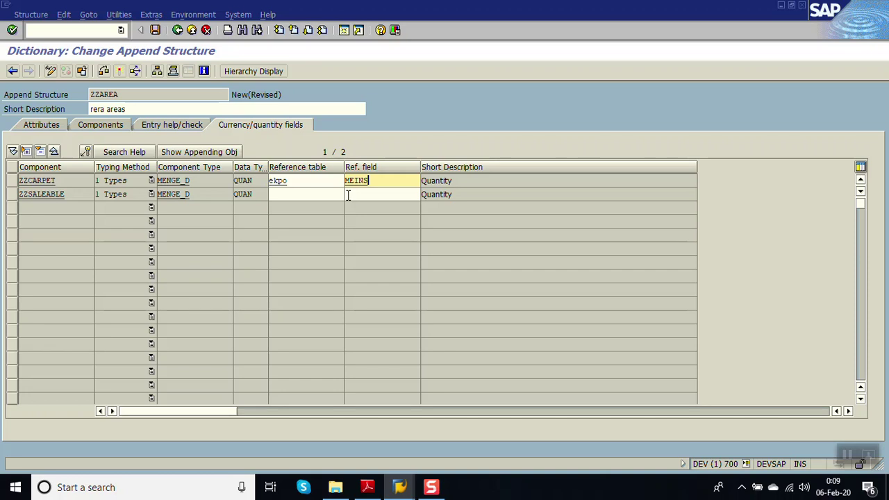
Step: Assign reference table EKPO and reference field MEINS to the quantity field ZZSALEABLE
click(288, 193)
text(ekpo)
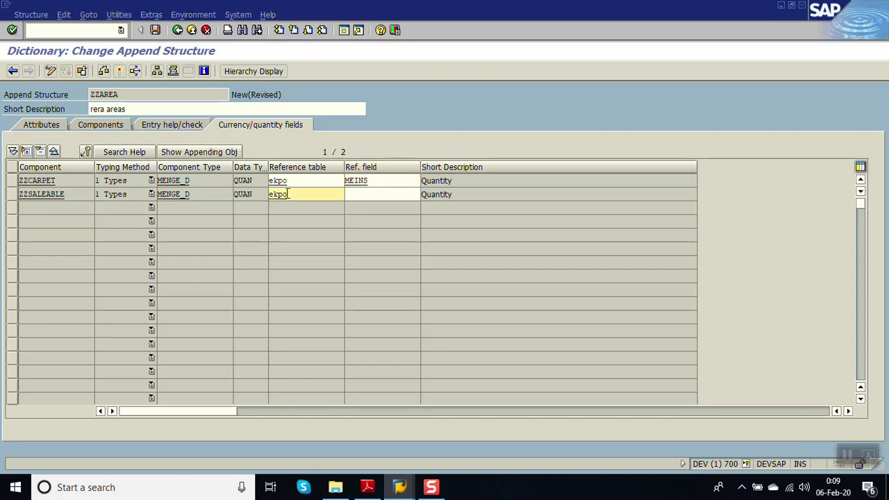
key(Tab)
text(m)
key(Down)
key(Return)
key(Return)
Step: Save the append structure ZZAREA in the package ZABAP
click(182, 32)
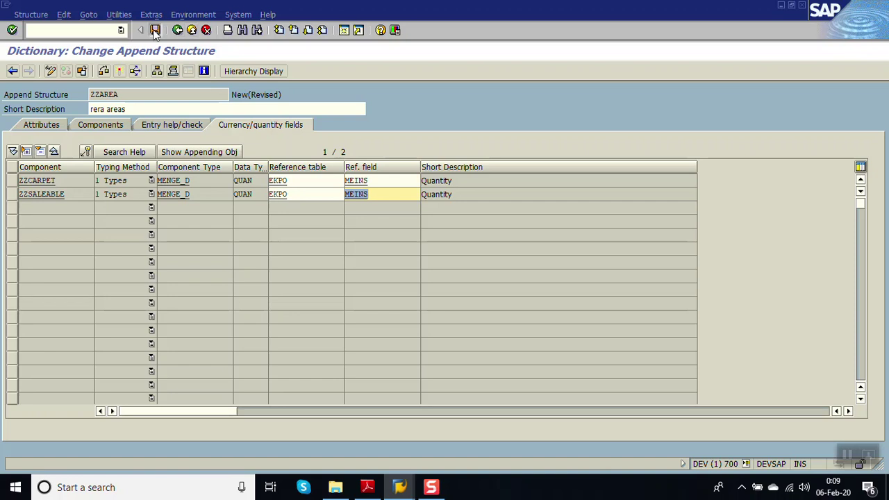
text(zabap)
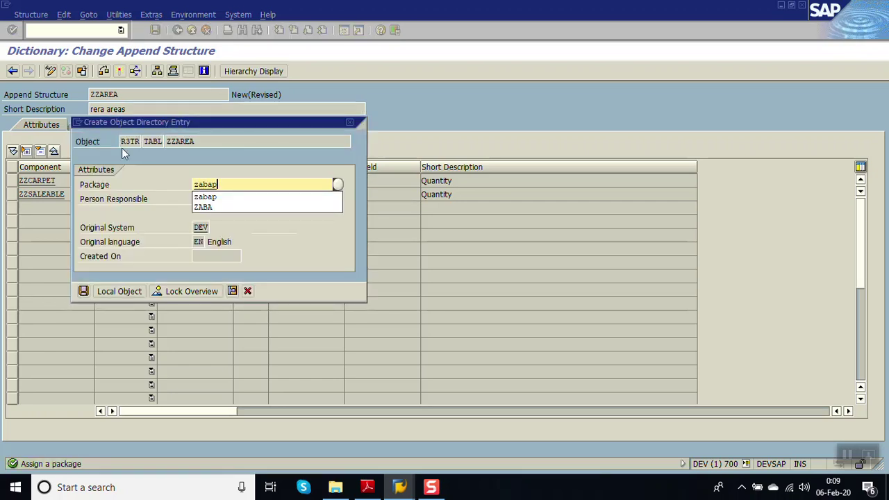
key(Down)
key(Return)
key(Return)
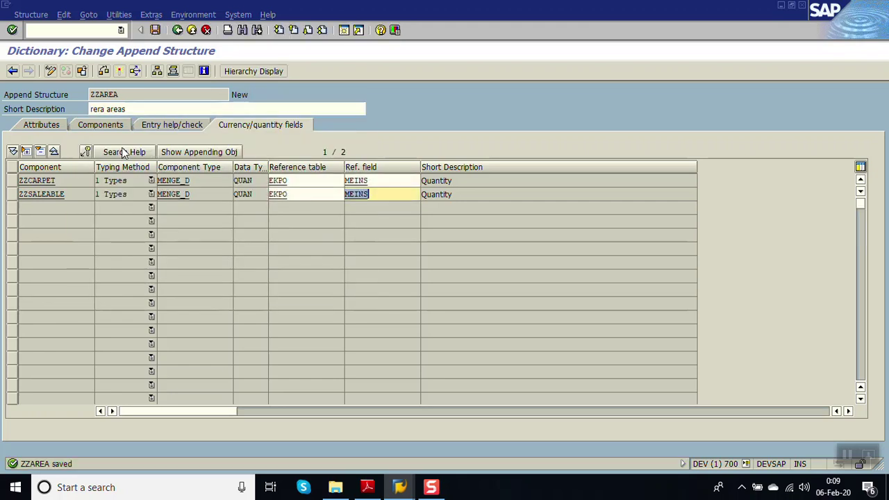
Step: Run the consistency check on the append structure ZZAREA, leave the check log and activate the structure
click(105, 71)
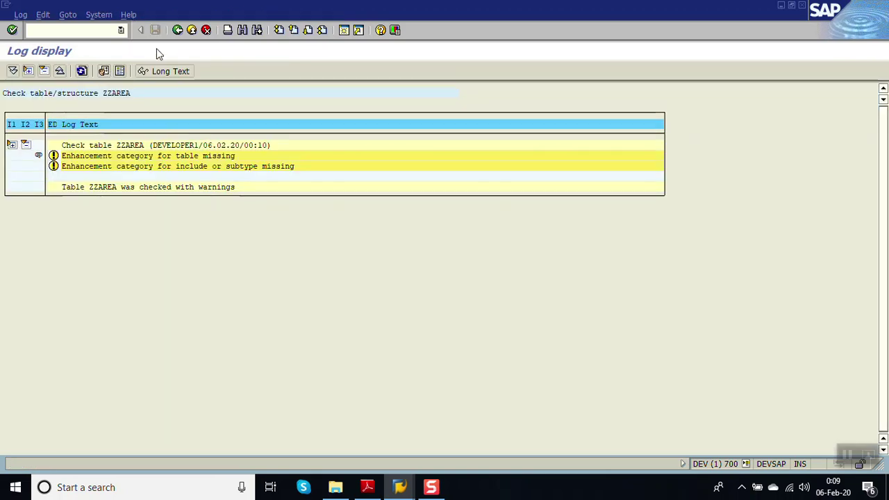
click(177, 31)
click(121, 74)
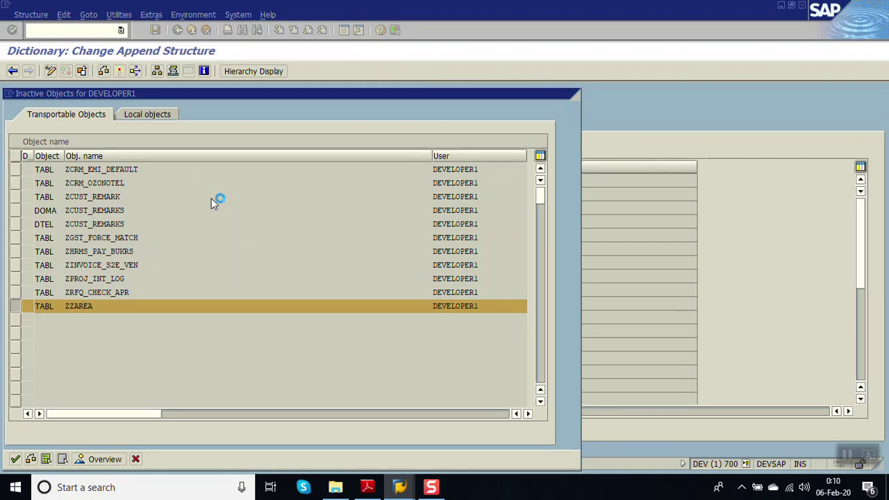
Step: Switch to the MM01 screen enhancement PDF in Adobe Reader and review its first two steps, from the append structure to the SPRO function group
click(363, 488)
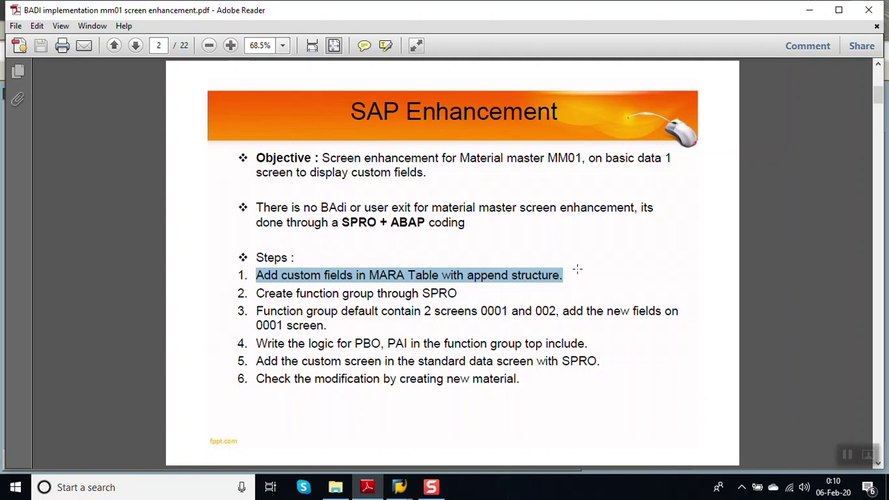
click(577, 269)
click(242, 259)
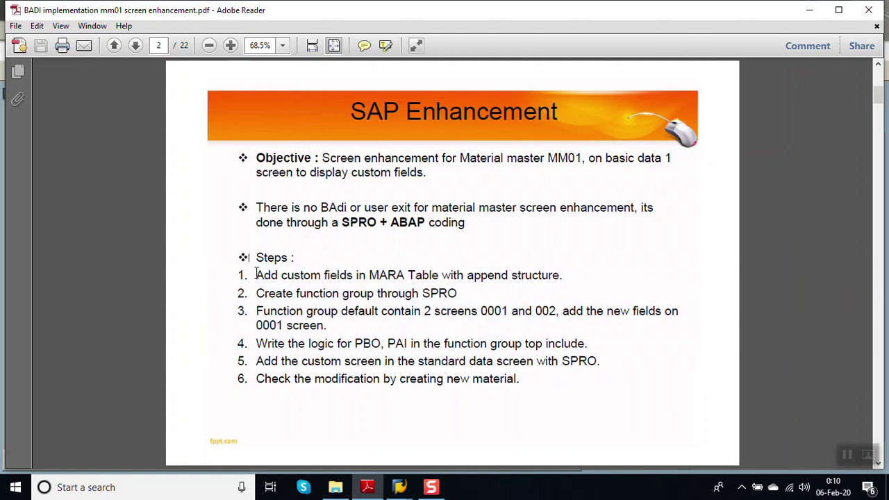
drag(256, 275, 564, 275)
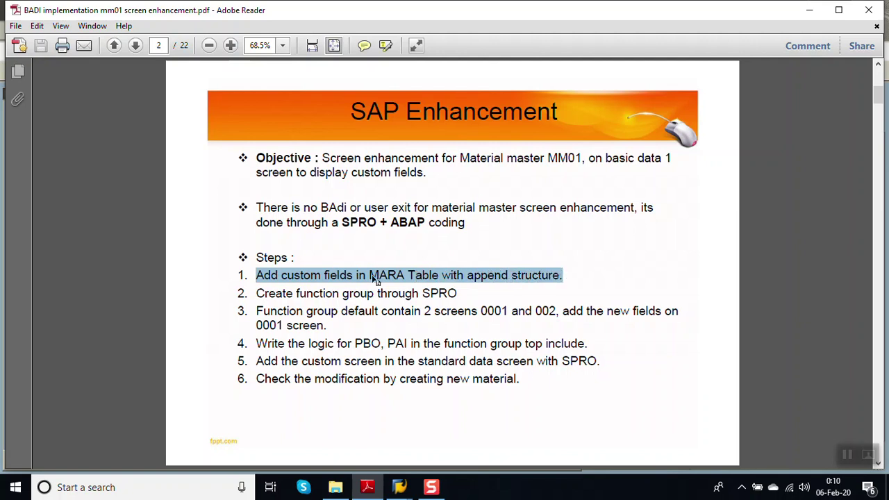
drag(257, 293, 445, 293)
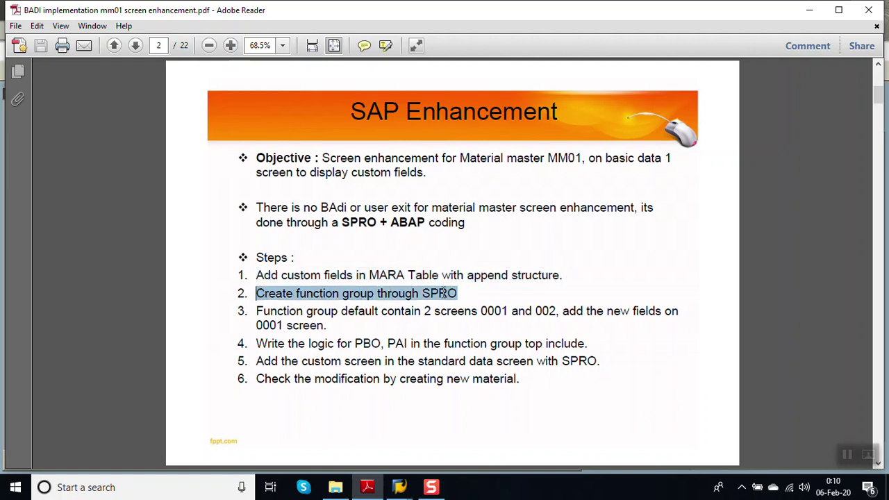
Step: Switch back to the SAP dictionary session, leave the append structure and its appends list, and return to the MARA table display
click(401, 489)
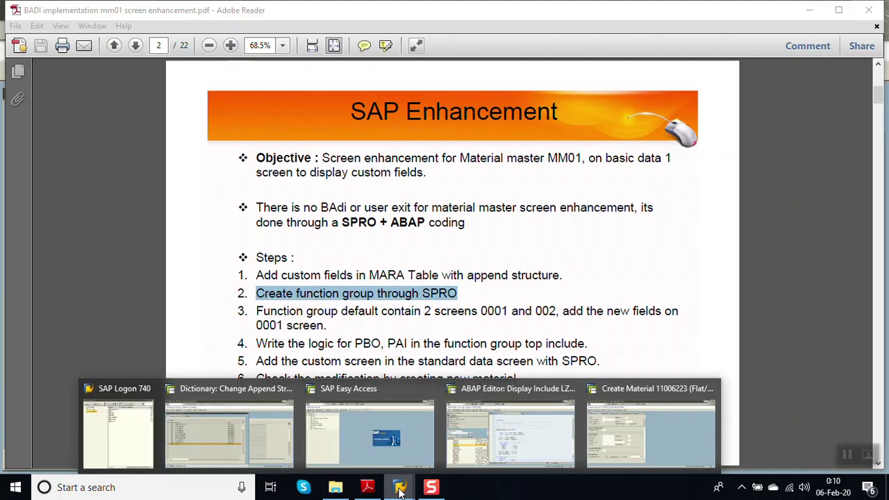
click(251, 430)
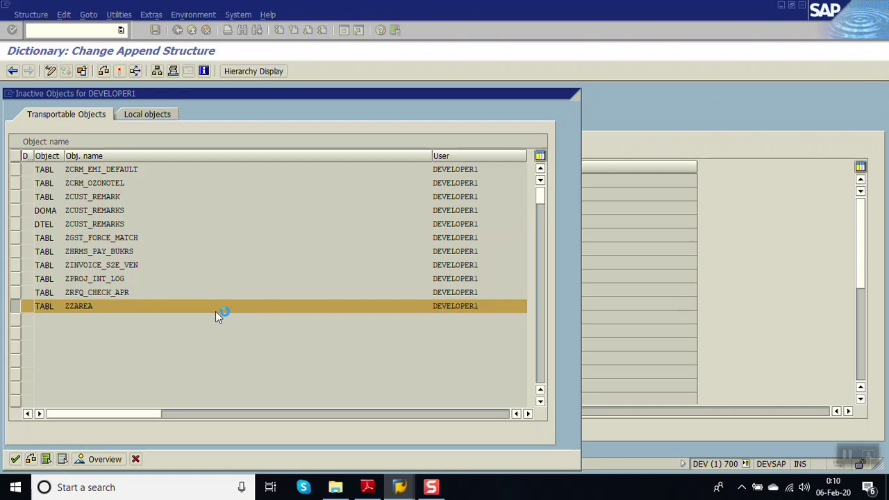
click(169, 242)
click(178, 31)
click(179, 31)
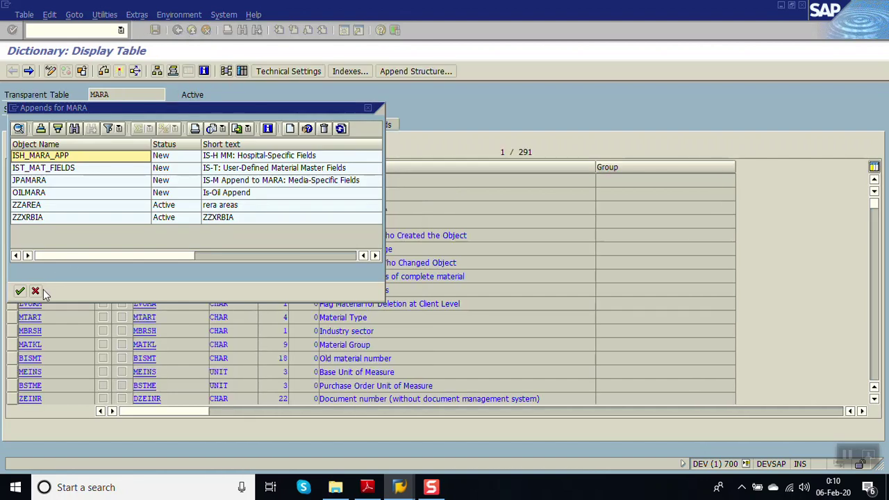
click(36, 291)
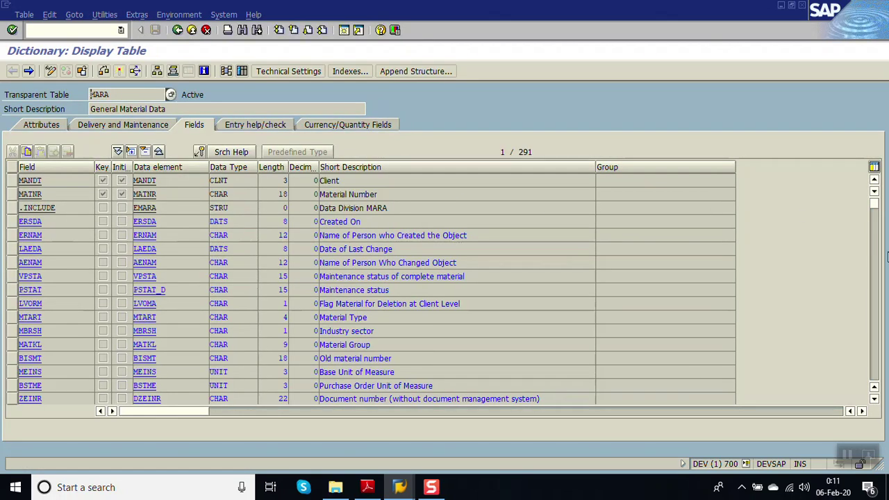
Step: Examine the end of the MARA field list for the appended fields ZZCARPET and ZZSALEABLE
drag(877, 207, 887, 405)
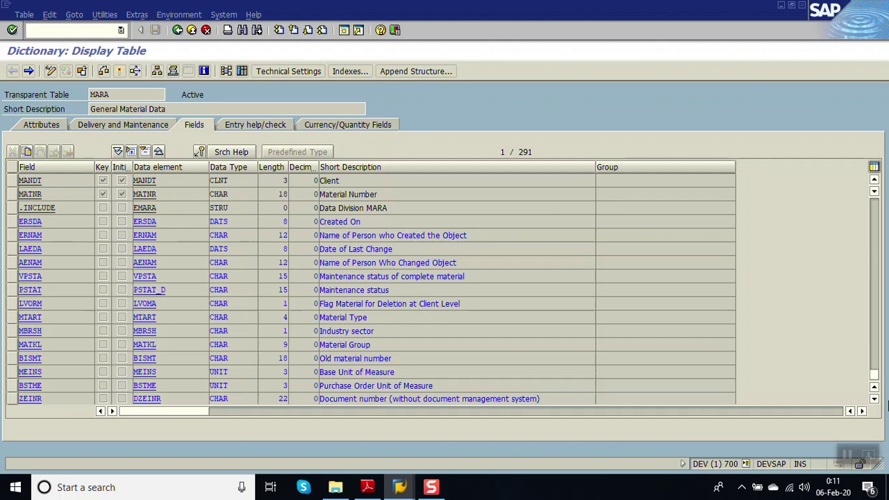
click(874, 180)
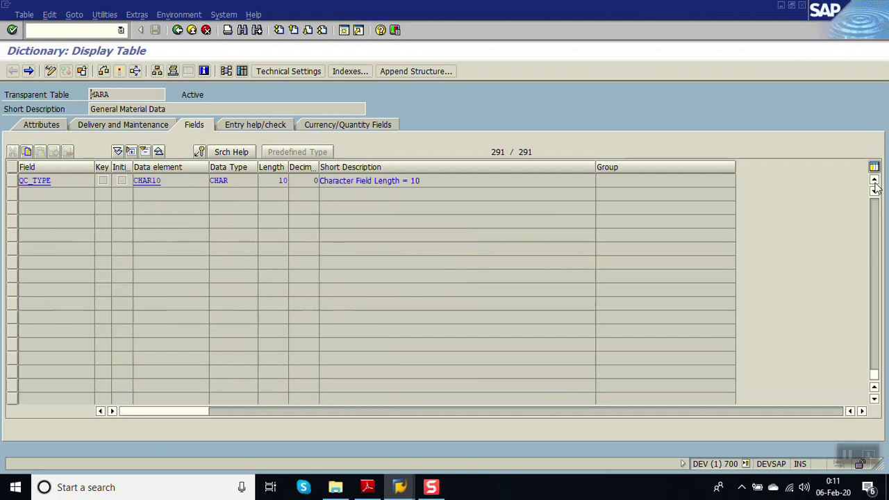
click(875, 180)
click(874, 180)
click(875, 181)
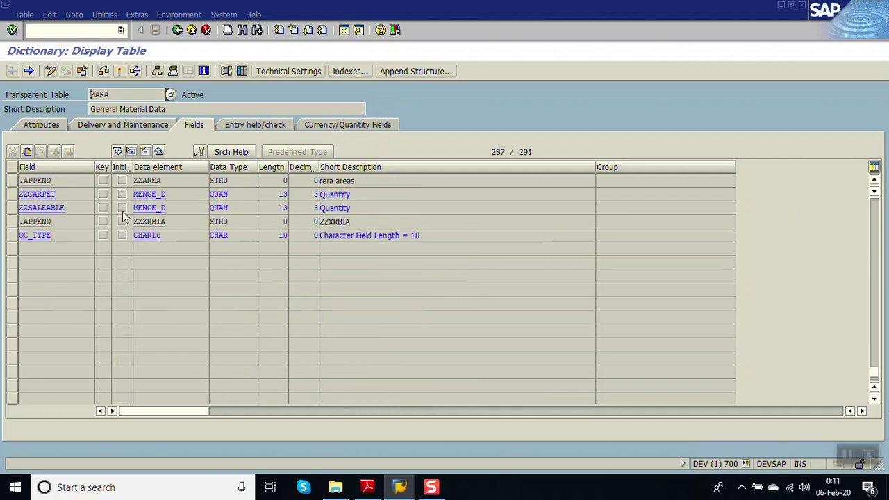
drag(77, 194, 19, 195)
drag(69, 207, 20, 208)
Step: Leave the MARA table display and the ABAP Dictionary to return to the SAP Easy Access screen
click(176, 31)
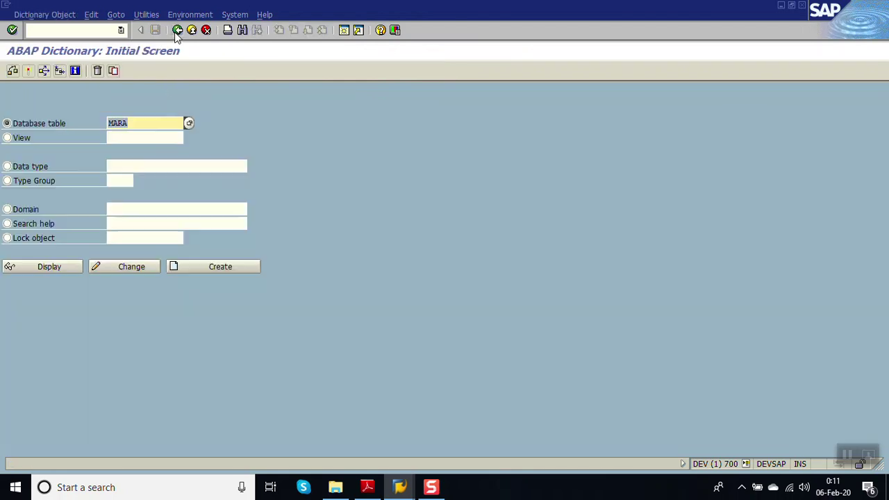
click(177, 31)
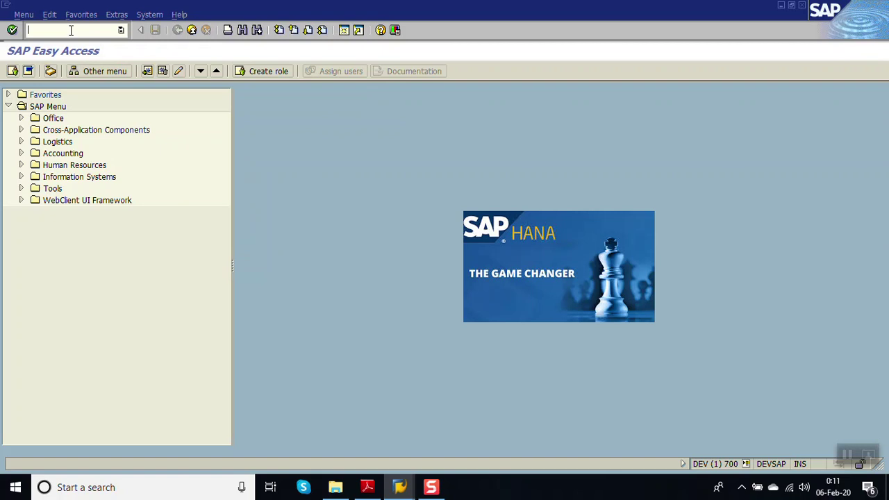
Step: Start transaction SPRO and display the SAP Reference IMG
text(spro)
key(Return)
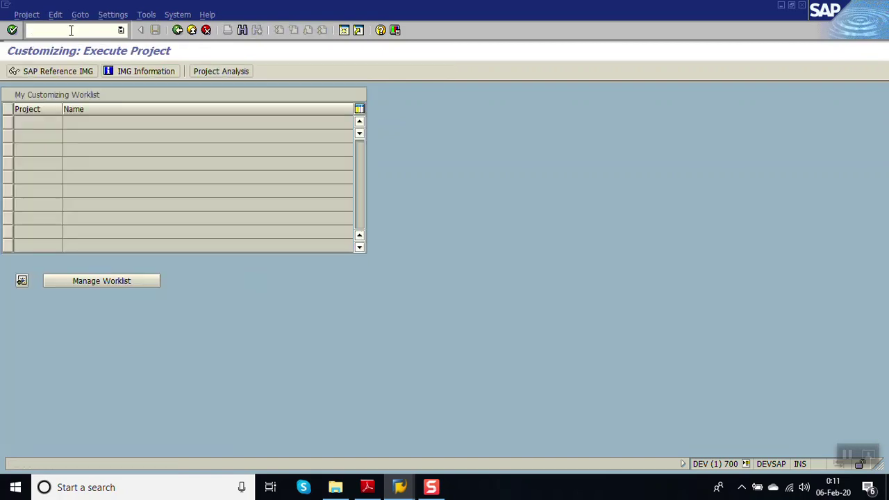
click(48, 71)
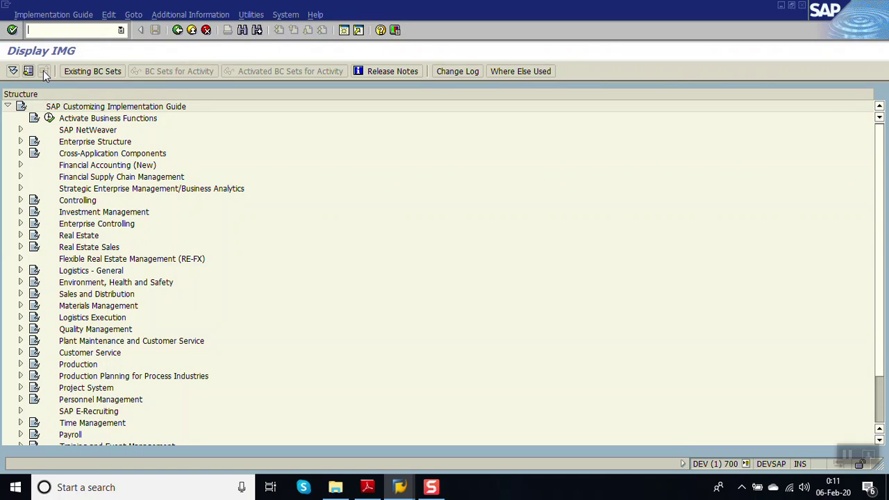
Step: Under Logistics - General, Material Master, Configuring the Material Master, execute the activity Create Program for Customized Subscreens
click(20, 270)
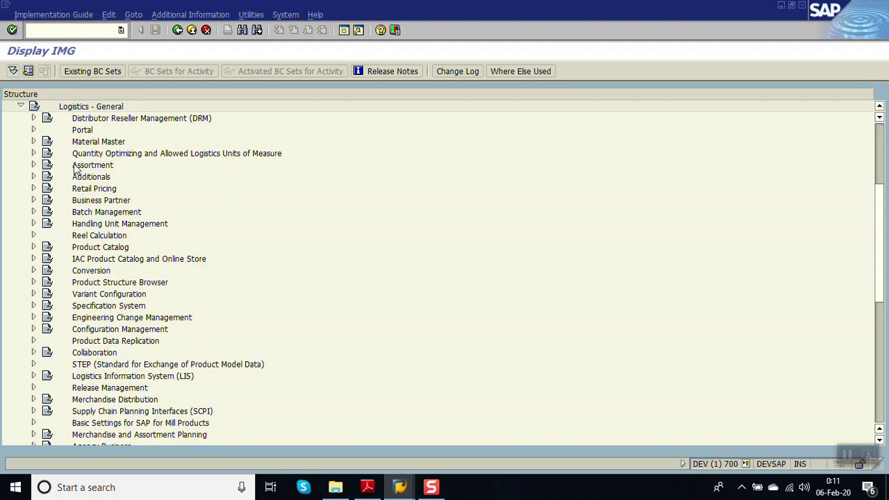
click(34, 142)
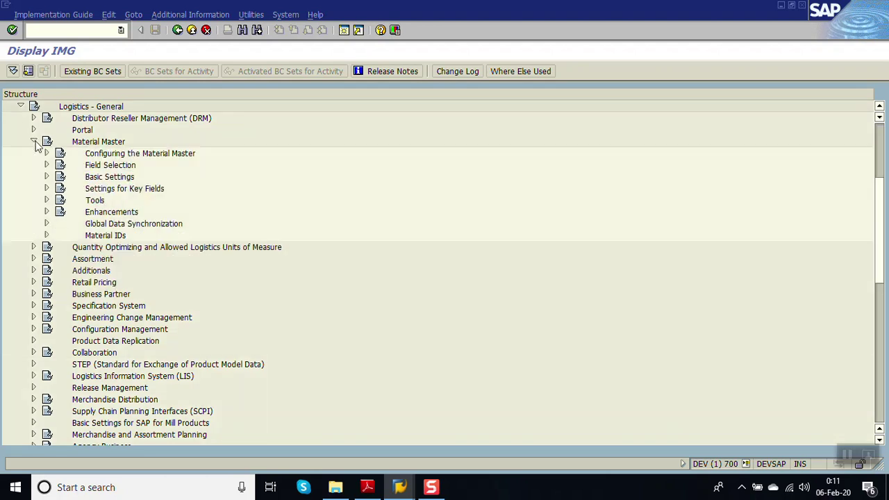
click(120, 154)
click(46, 153)
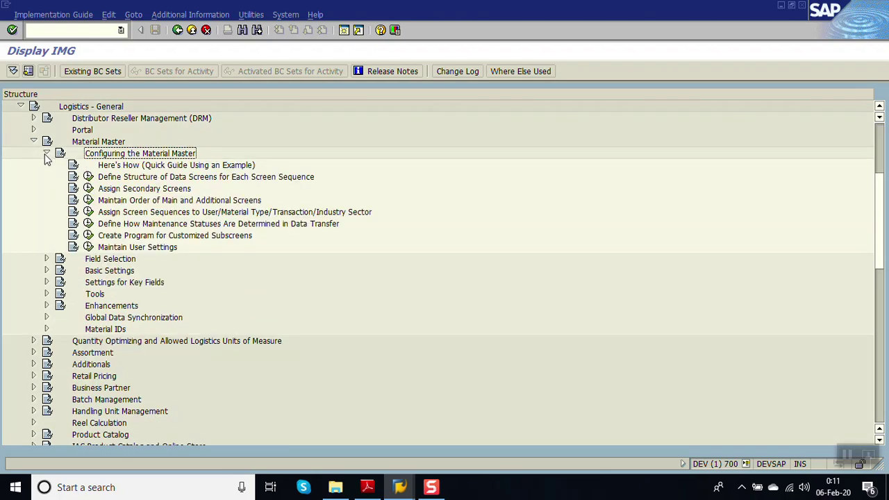
click(146, 241)
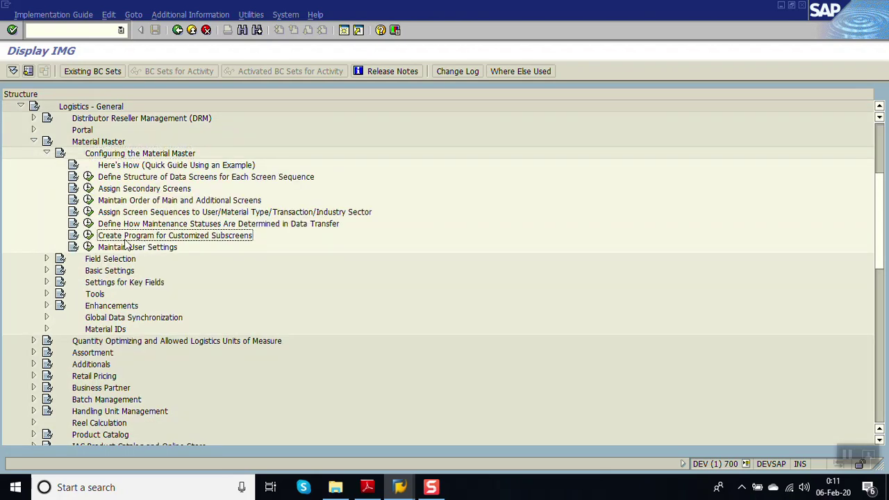
click(88, 236)
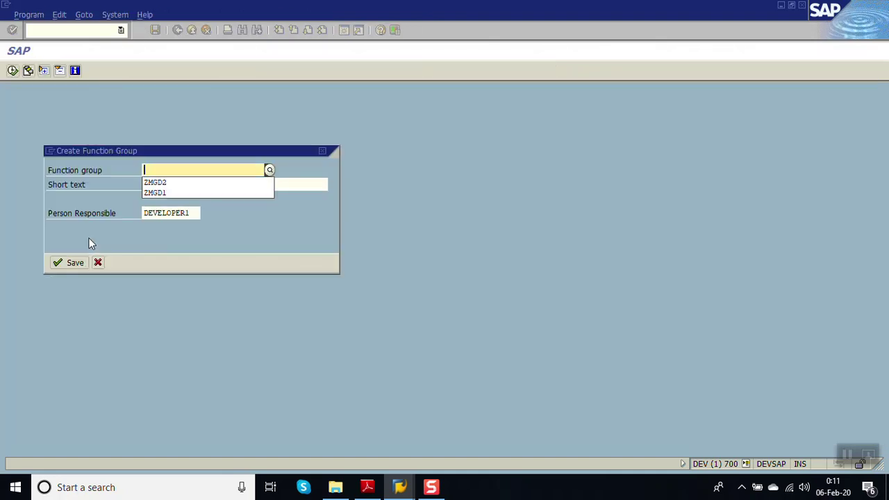
Step: Name the new function group ZMGD3, keep the short text "Subscreens for the material master", and save it in package ZABAP
key(Down)
key(Down)
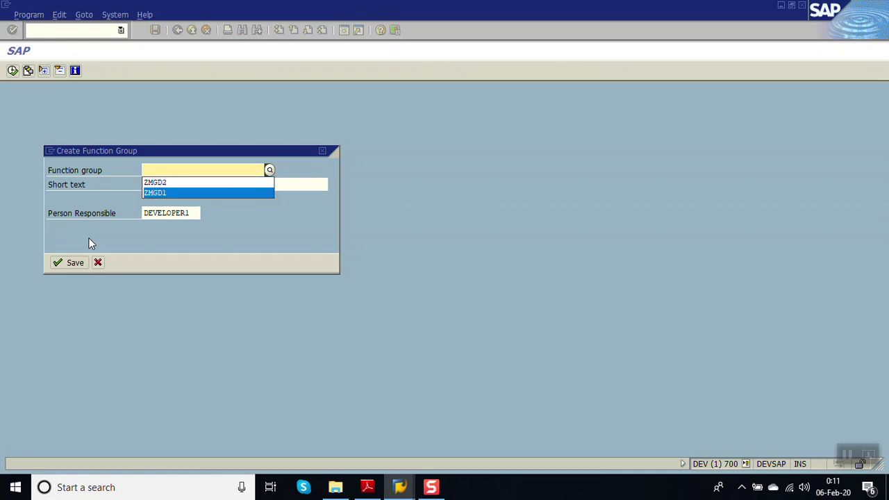
key(Return)
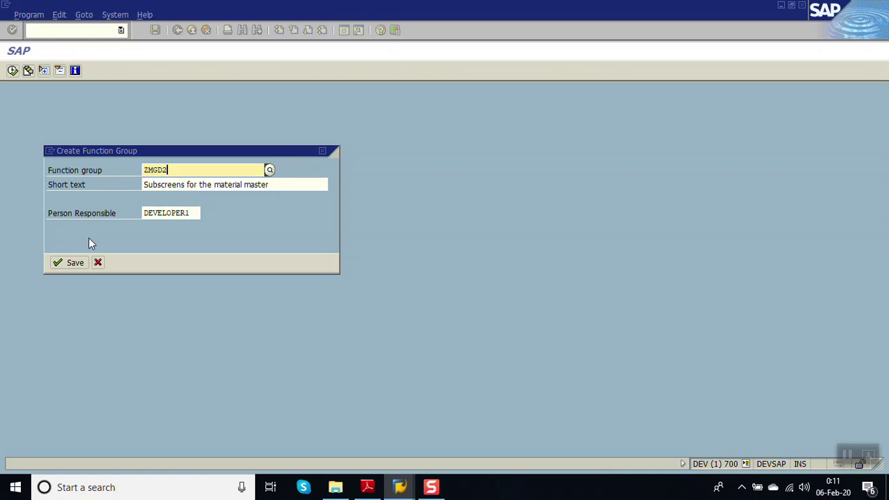
key(BackSpace)
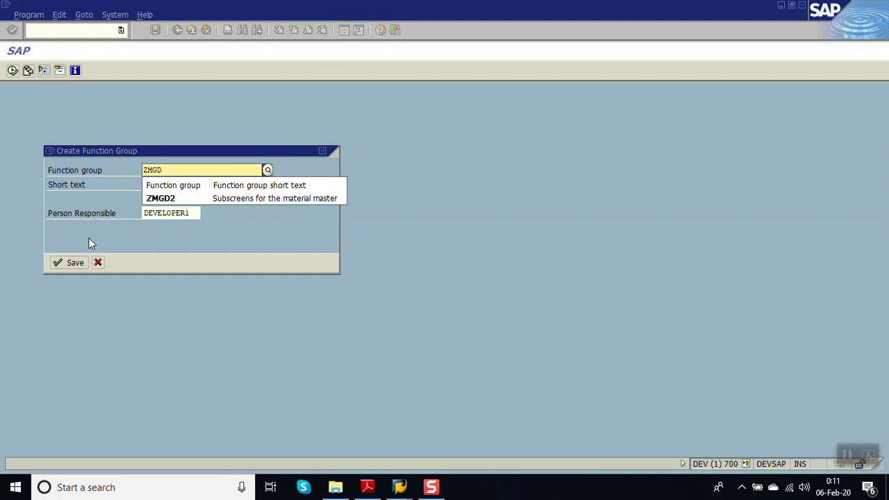
text(3)
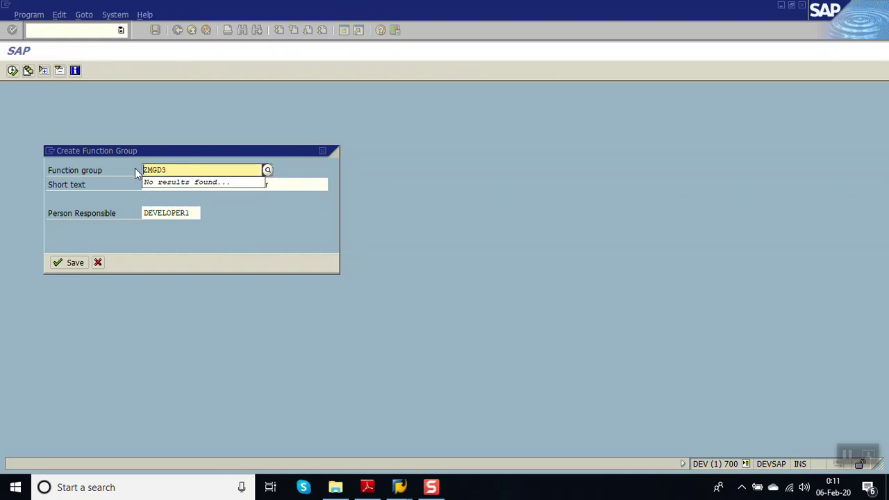
click(276, 185)
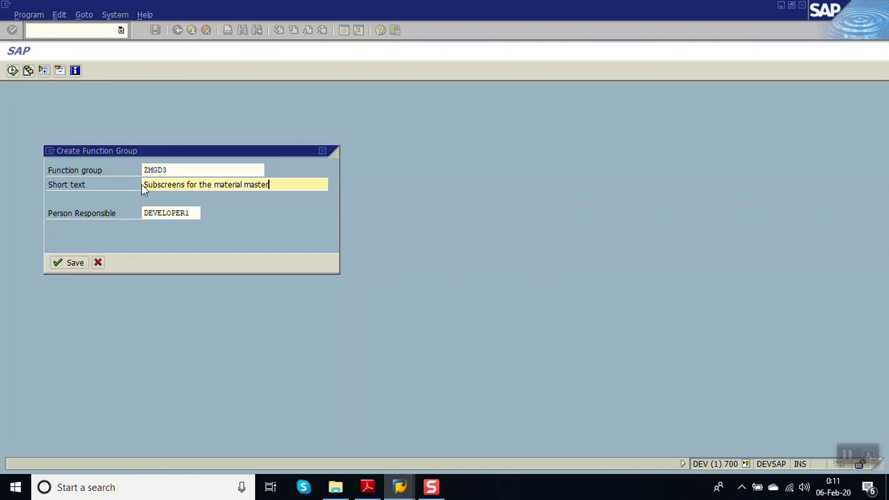
click(66, 264)
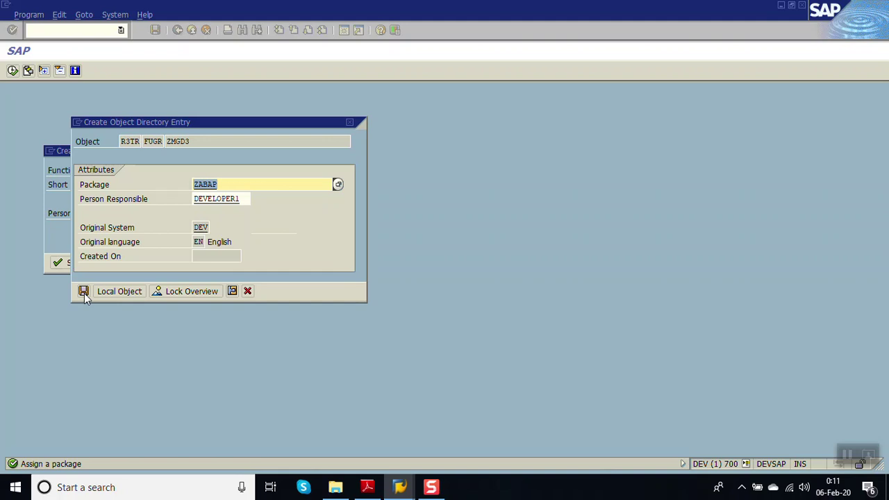
click(83, 292)
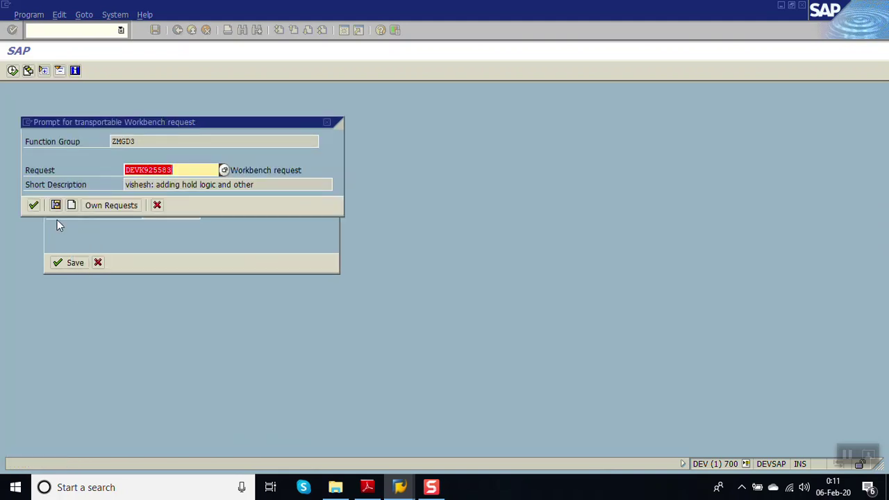
Step: Search the own workbench requests for the customer data check request DEVK925088 and assign the function group to it
click(101, 205)
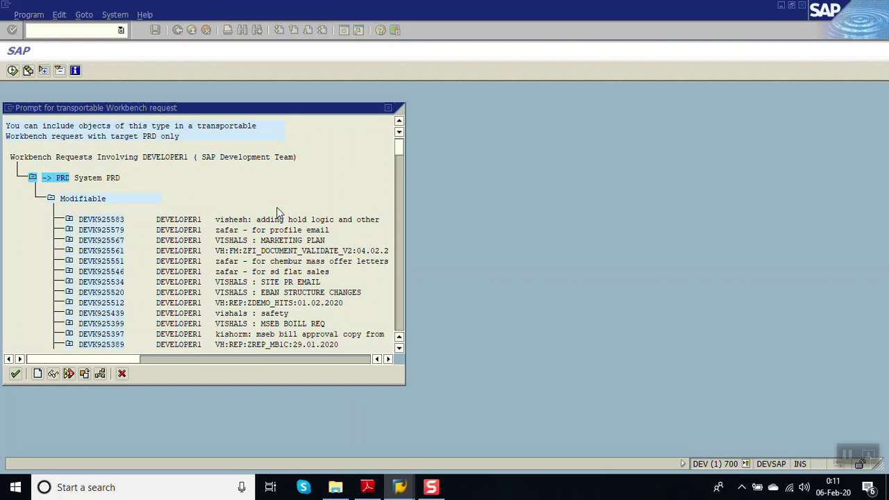
key(ctrl+f)
text(zafar p- cu)
key(Return)
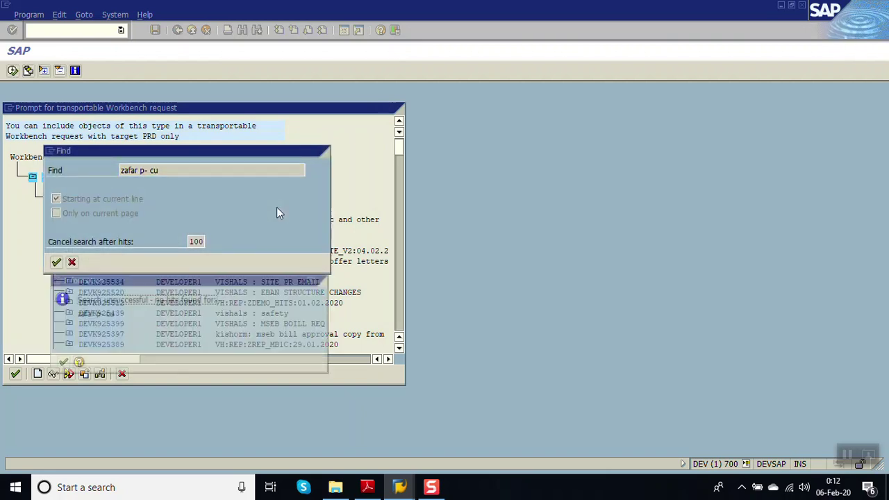
key(Return)
key(BackSpace)
key(Return)
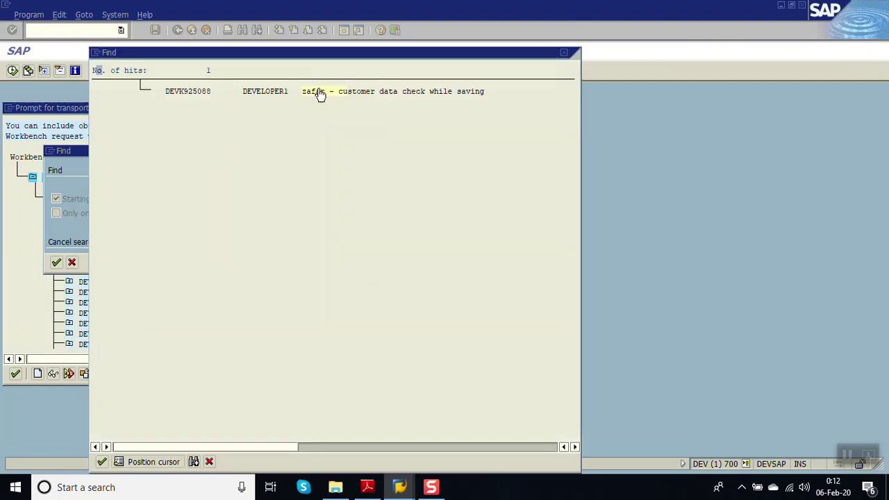
click(319, 94)
double_click(95, 146)
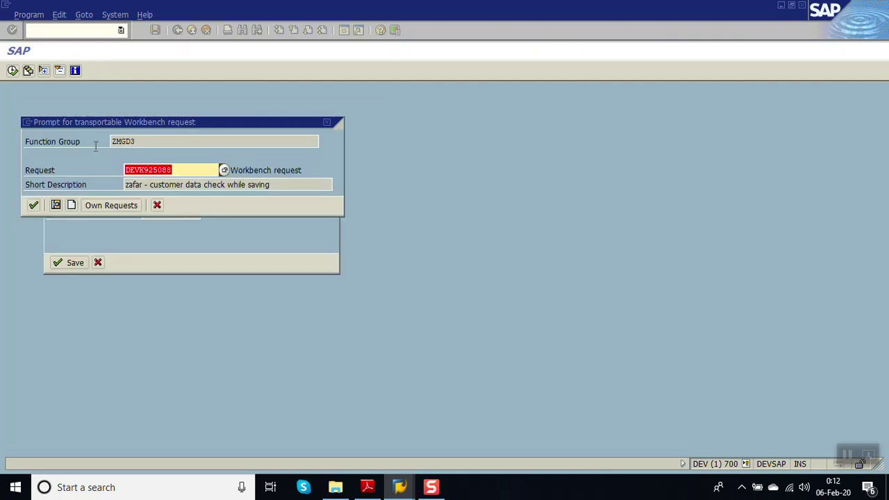
click(32, 205)
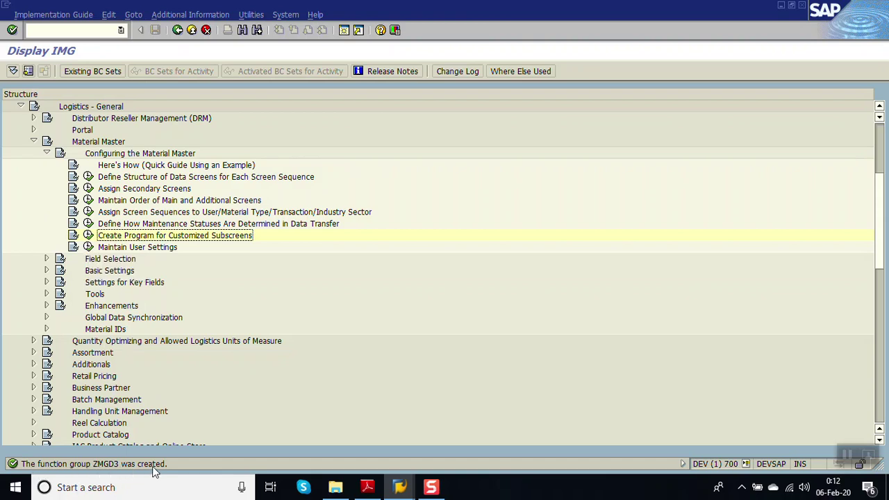
Step: Switch to the other SAP session at the Easy Access screen and start the Object Navigator with transaction SE80
mouse_move(396, 490)
click(375, 425)
click(64, 31)
text(se80)
key(Return)
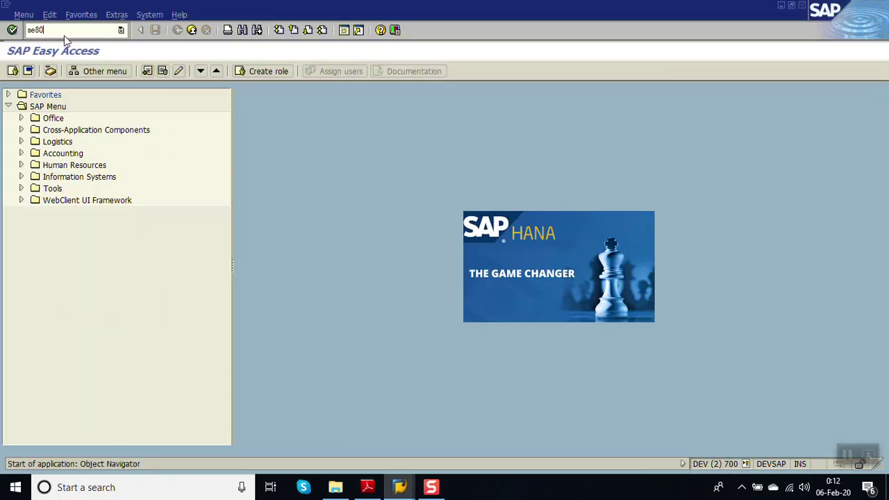